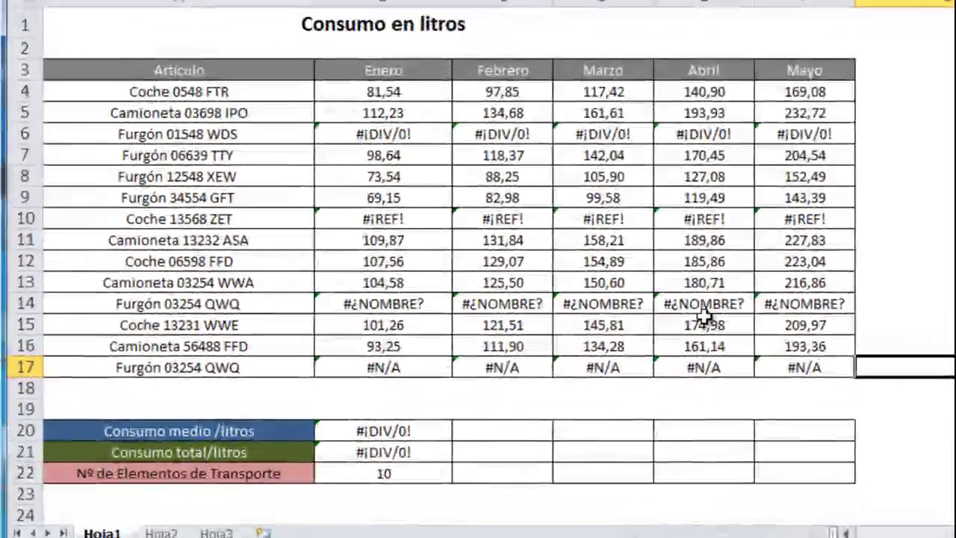
Step: Review the Enero values B4:B17, their error cells, and the B20–B22 summary formulas without changing them
drag(429, 93, 441, 368)
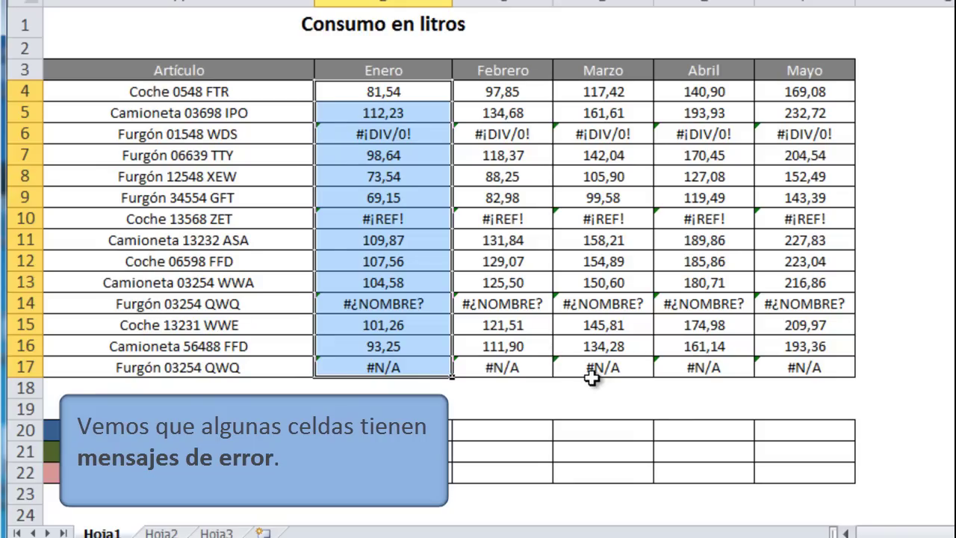
click(434, 137)
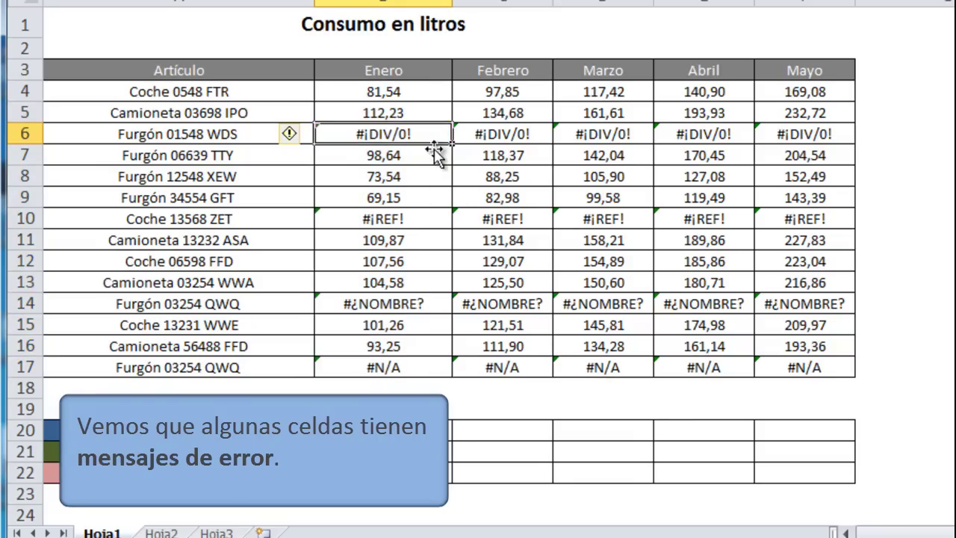
click(433, 219)
click(435, 302)
click(434, 367)
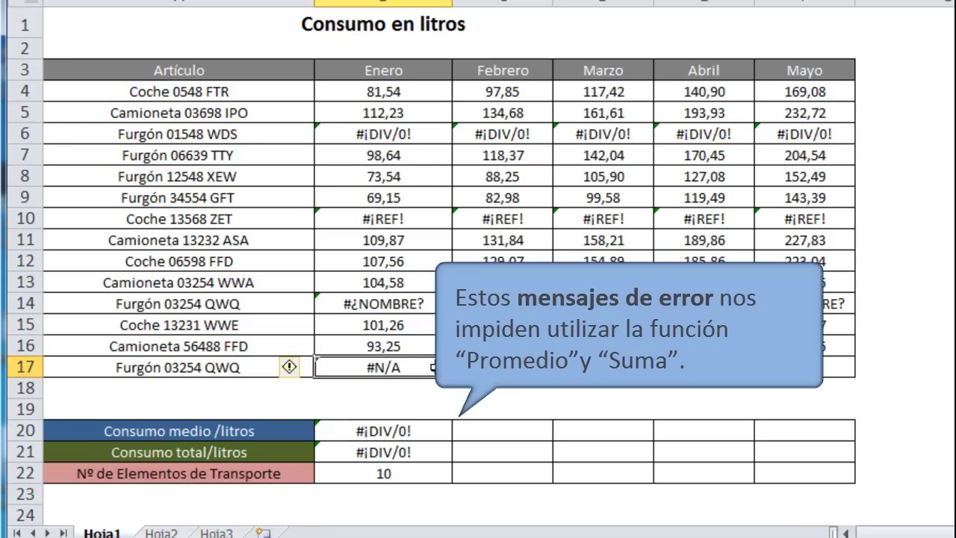
click(437, 431)
click(431, 454)
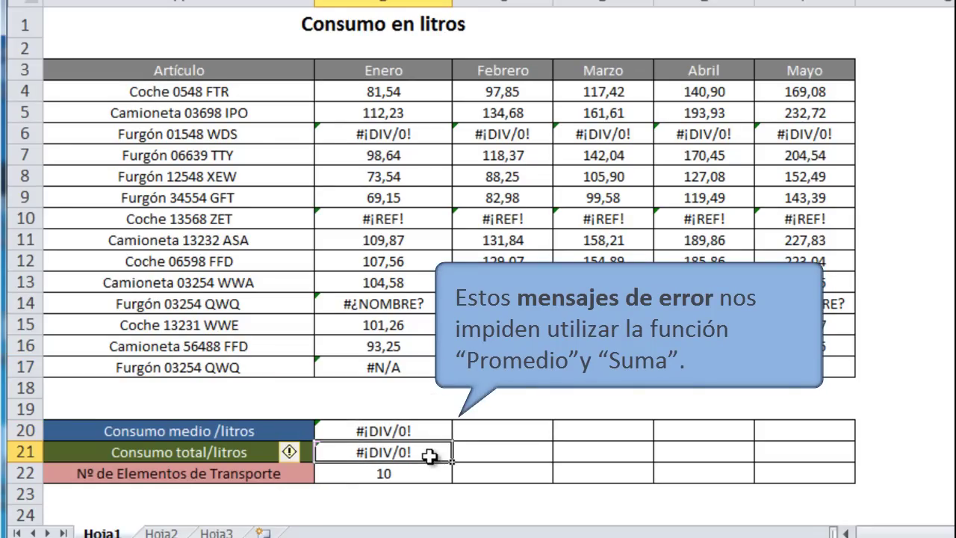
click(495, 387)
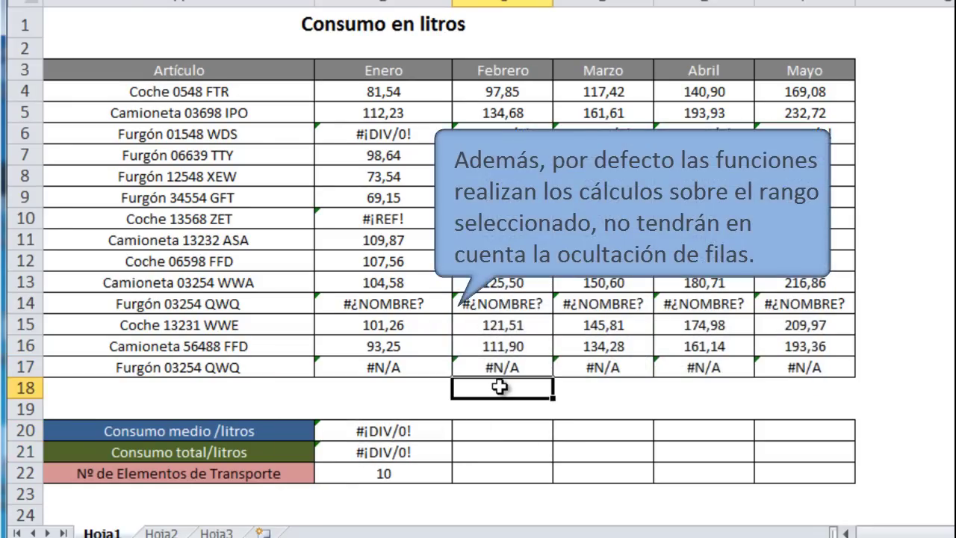
double_click(437, 472)
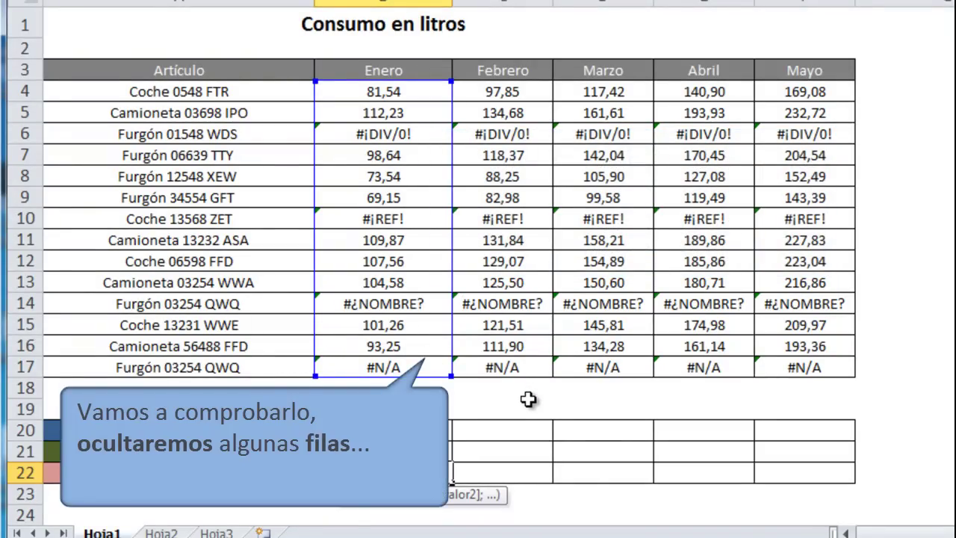
key(Return)
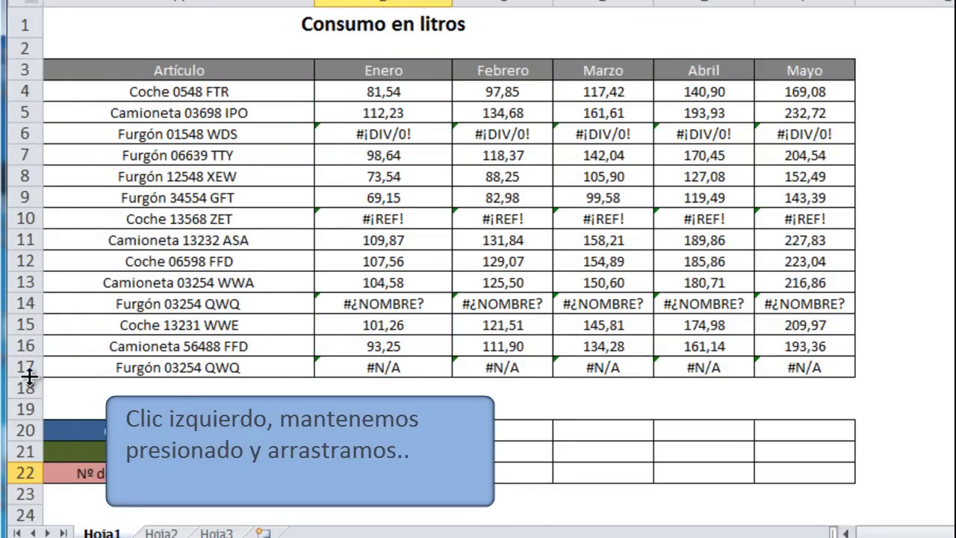
Step: Hide rows 10 to 17 with Ocultar and check the count in B22
drag(25, 367, 34, 218)
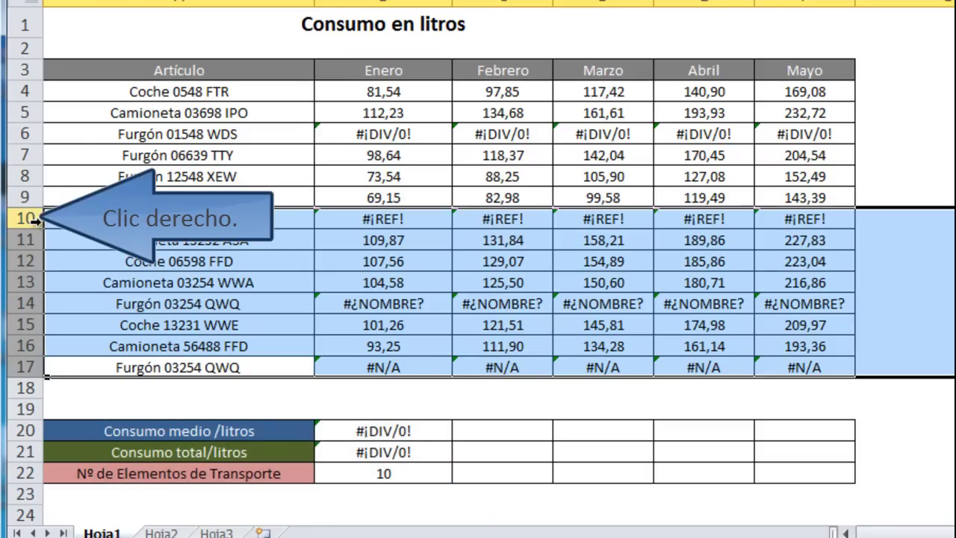
right_click(36, 219)
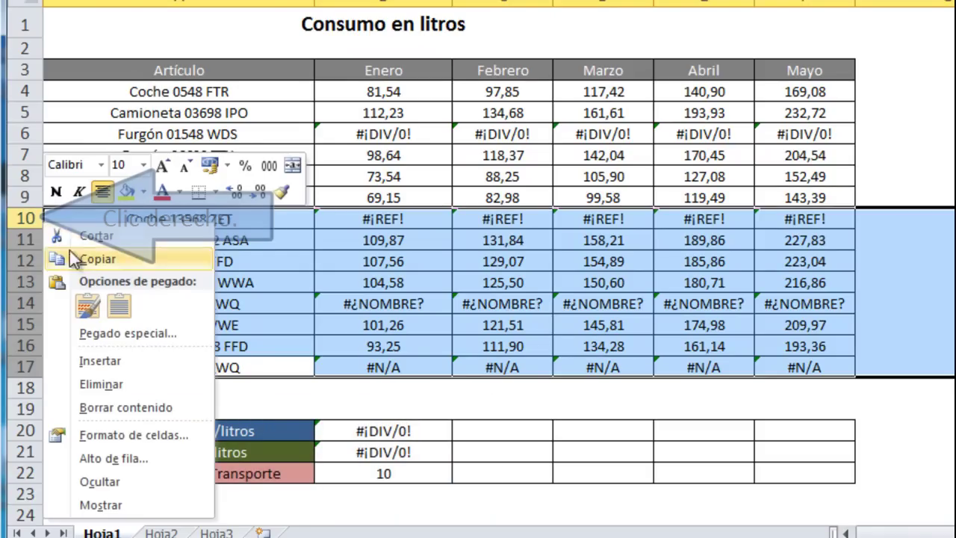
click(148, 477)
click(410, 305)
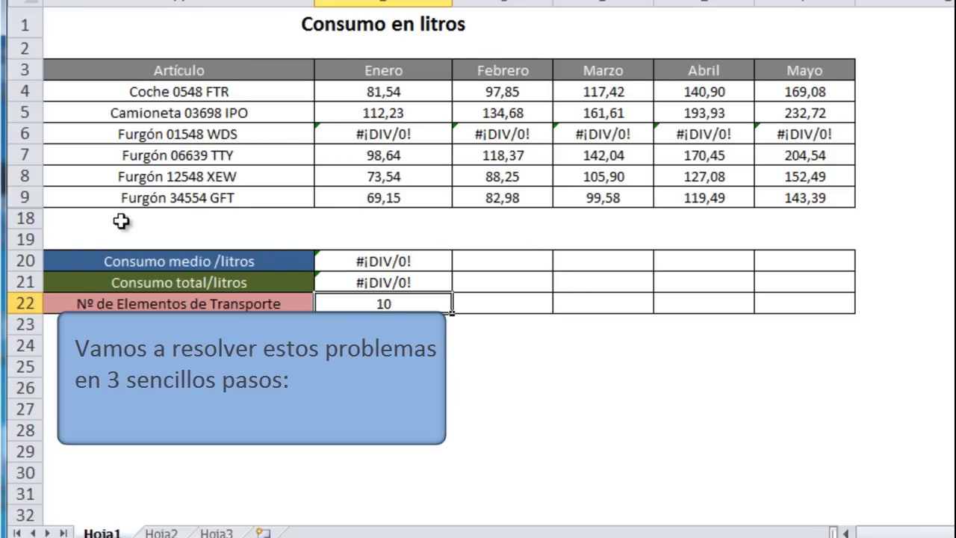
Step: Unhide rows 10 to 17 with Mostrar from the row 9–19 selection
drag(24, 239, 25, 198)
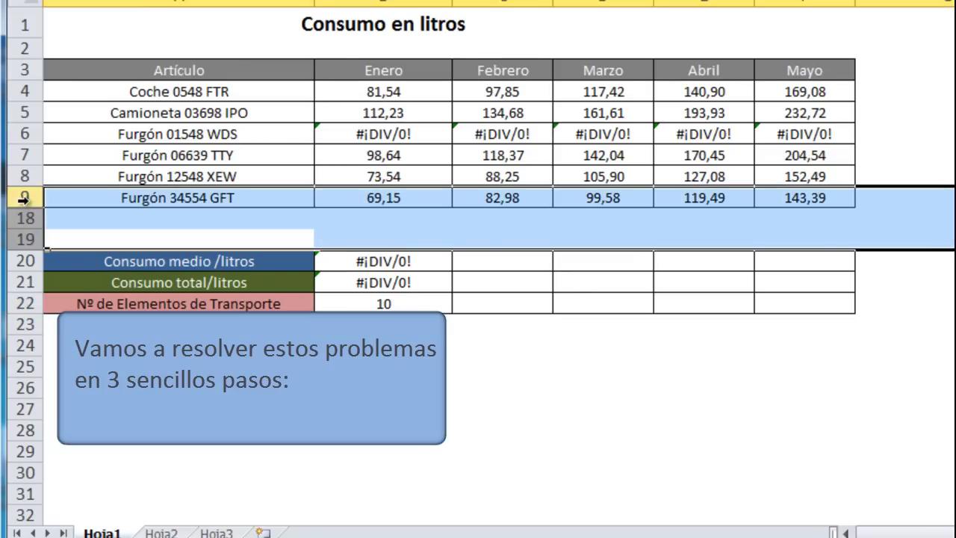
right_click(30, 198)
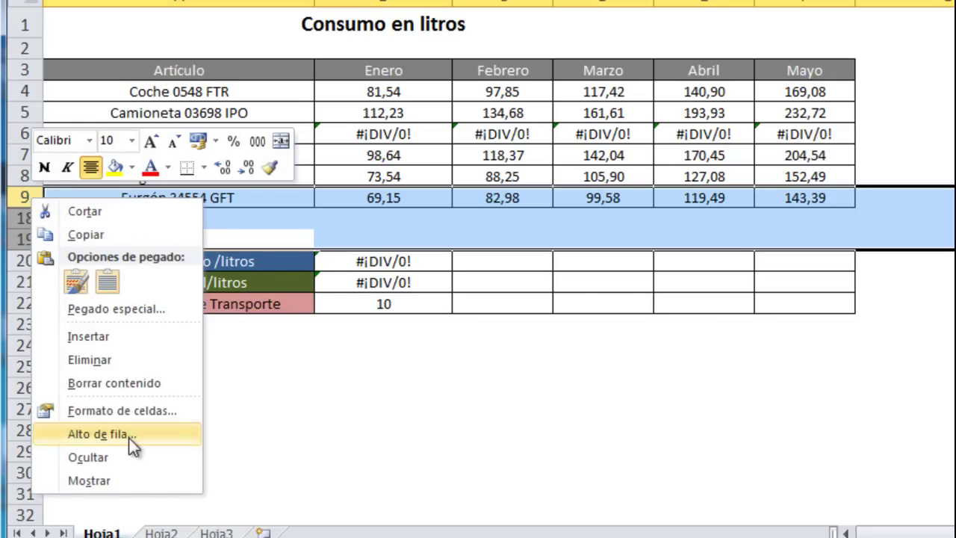
click(143, 480)
click(375, 410)
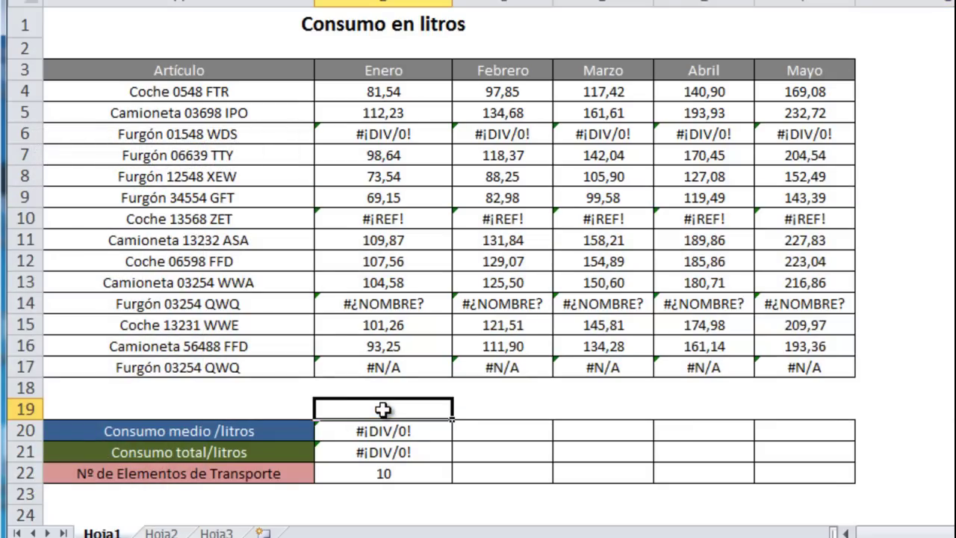
Step: Clear the contents of result cells B20 to B22
click(390, 437)
drag(390, 437, 390, 469)
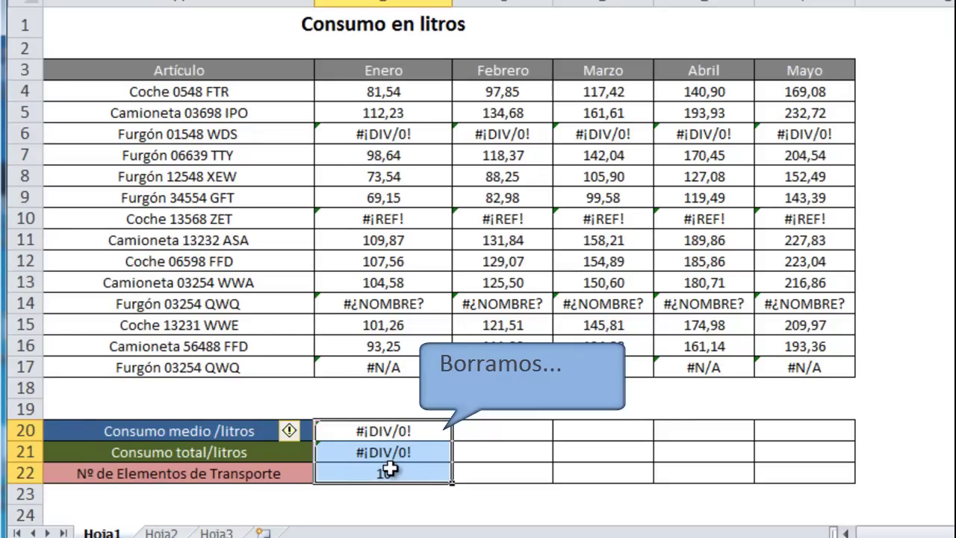
key(Delete)
Step: Enter =AGREGAR( in cell B20, using the autocomplete list to insert the function
scroll(513, 398, down, 2)
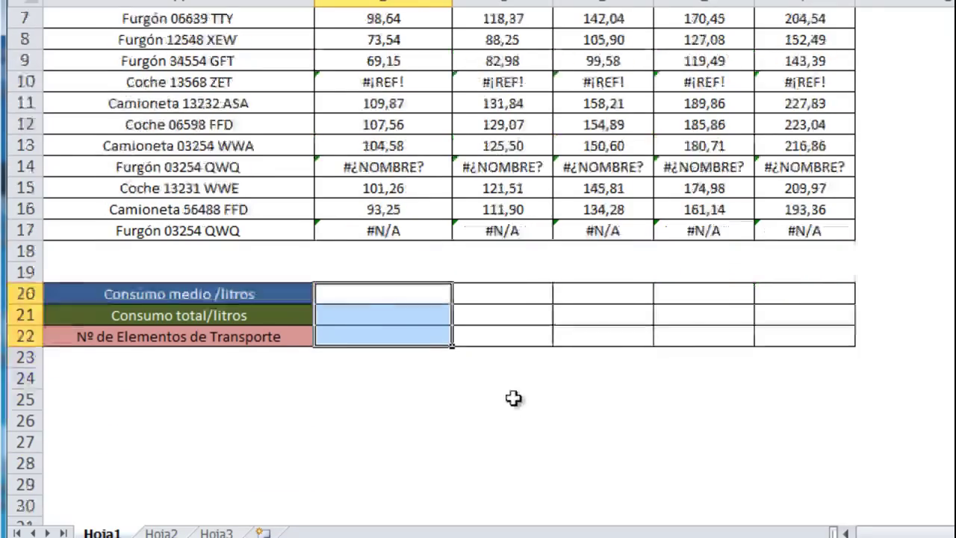
click(514, 398)
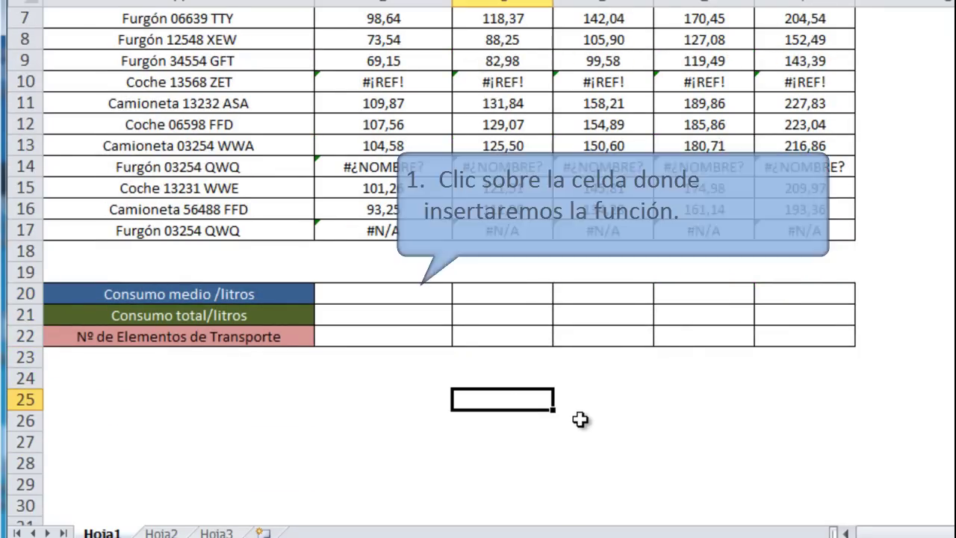
click(439, 293)
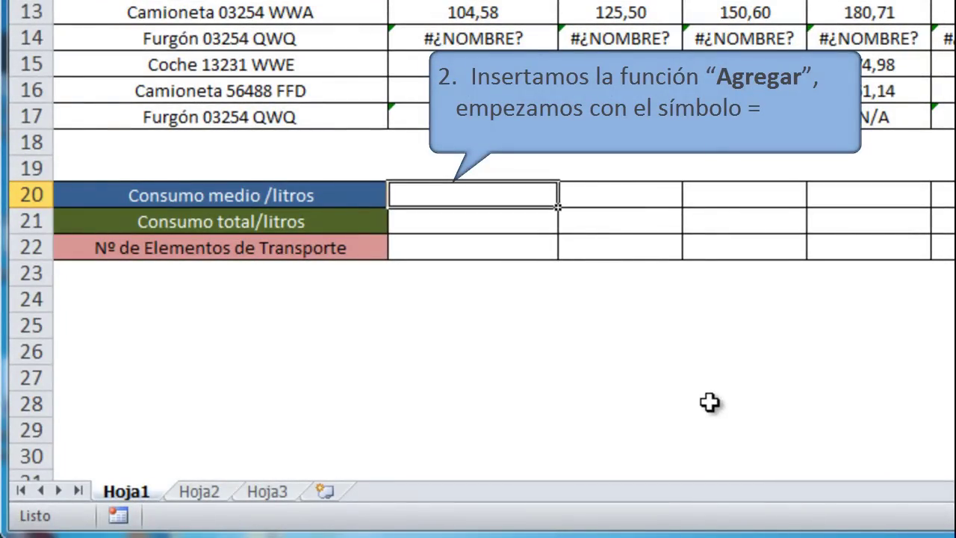
text(=)
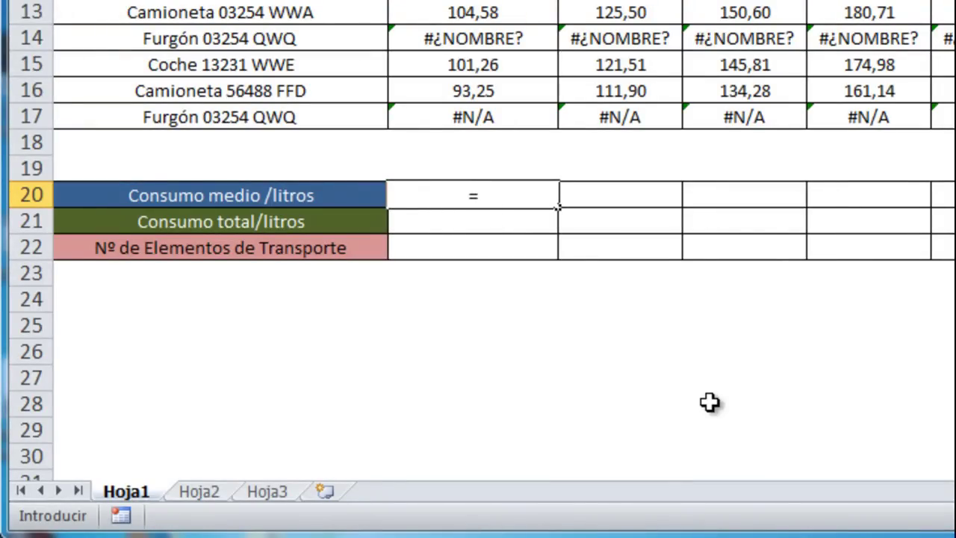
text(AGREGAR)
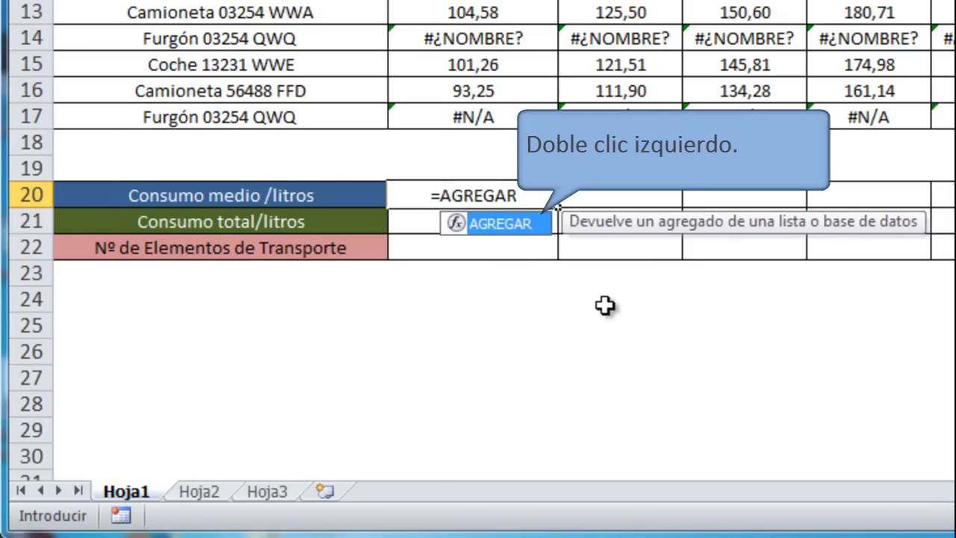
double_click(529, 226)
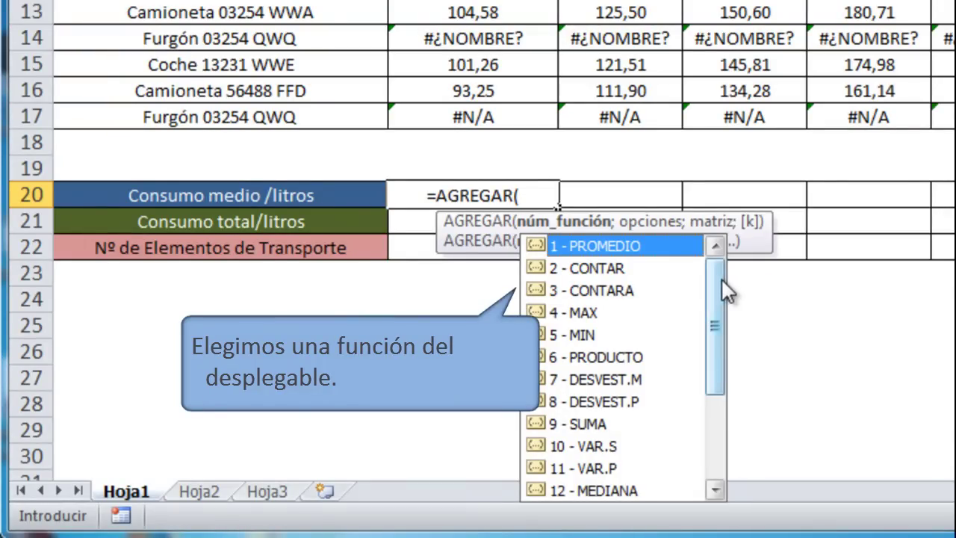
Step: Fill in function 1 - PROMEDIO and option 7 so B20 reads =AGREGAR(1;7;
mouse_move(725, 288)
mouse_down()
mouse_move(723, 374)
mouse_move(724, 269)
mouse_up()
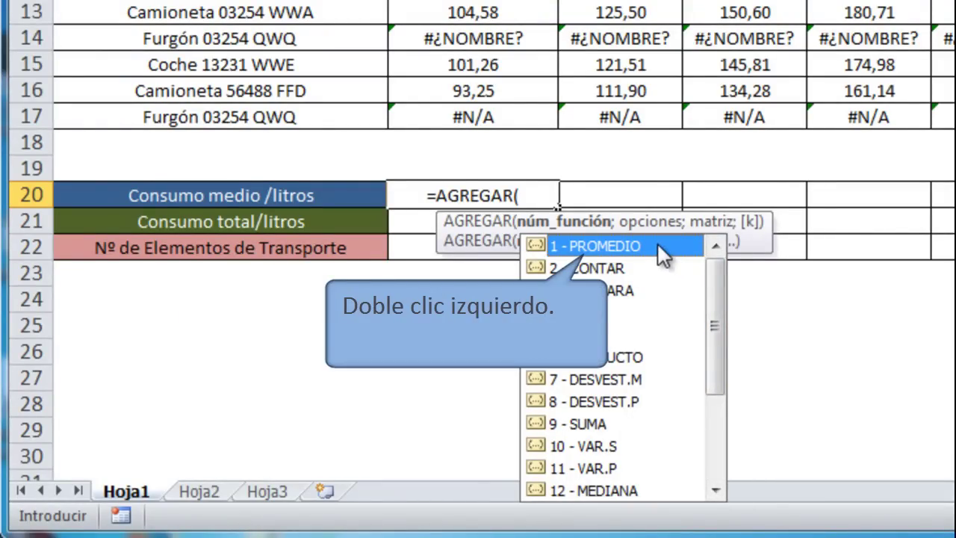
double_click(659, 247)
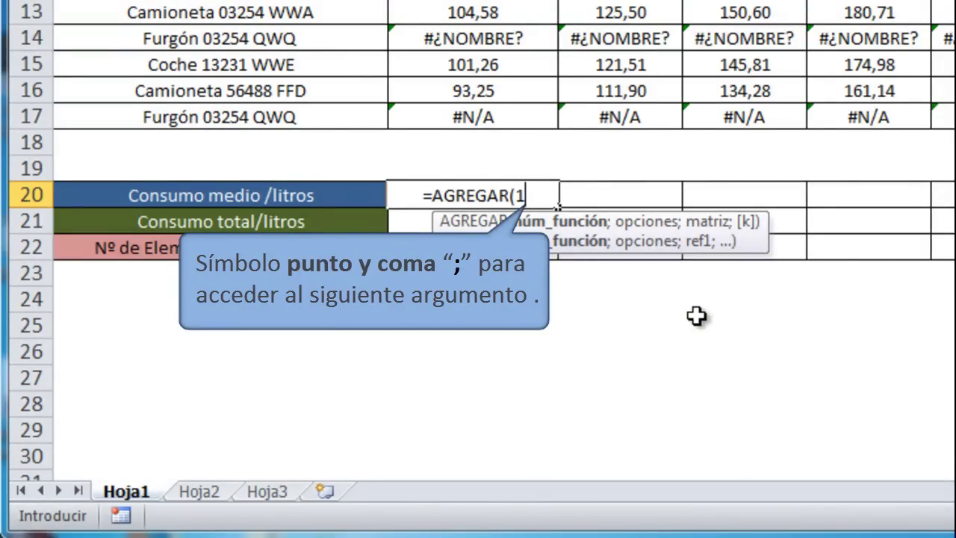
text(;)
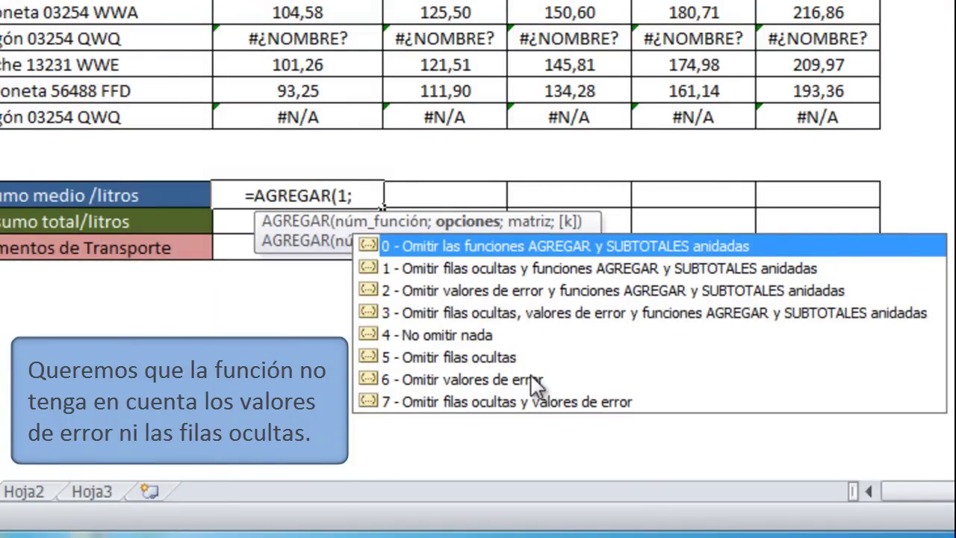
double_click(630, 404)
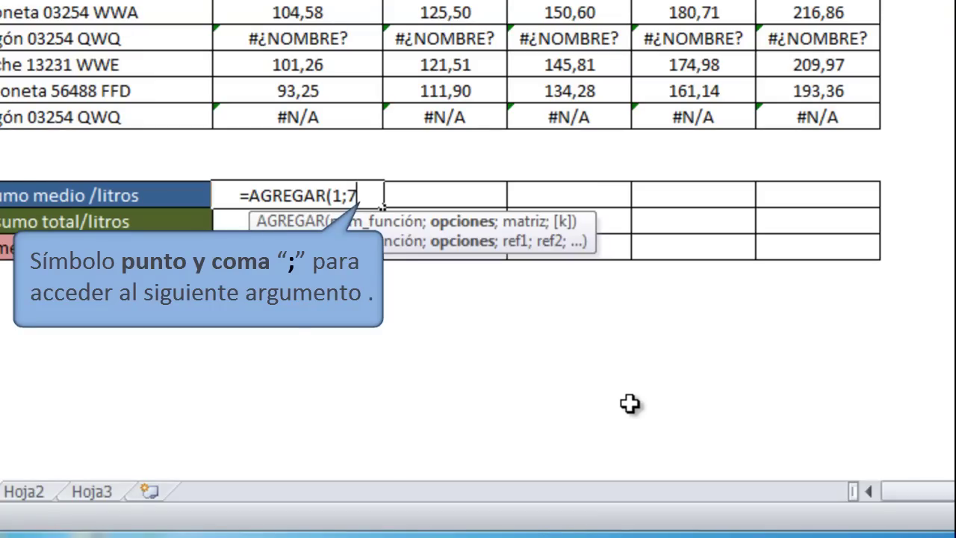
text(;)
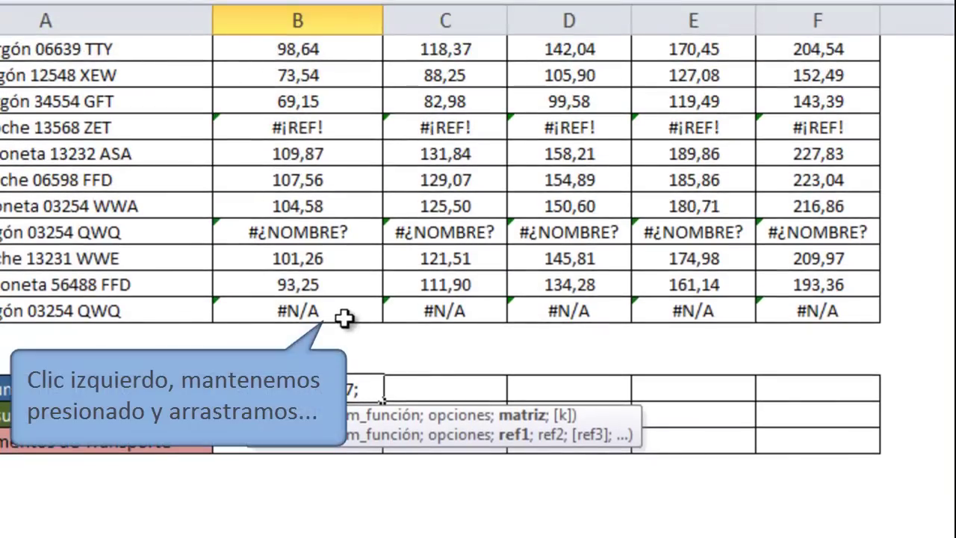
Step: Add the range B4:B17 and commit the formula, giving 95,16 in B20
click(344, 314)
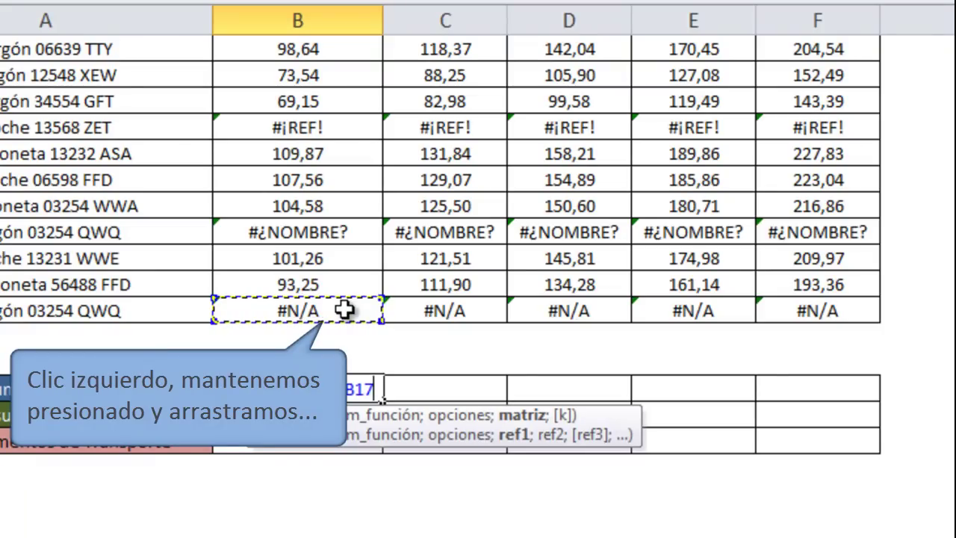
mouse_move(344, 310)
mouse_down()
mouse_move(337, 22)
mouse_move(343, 101)
mouse_up()
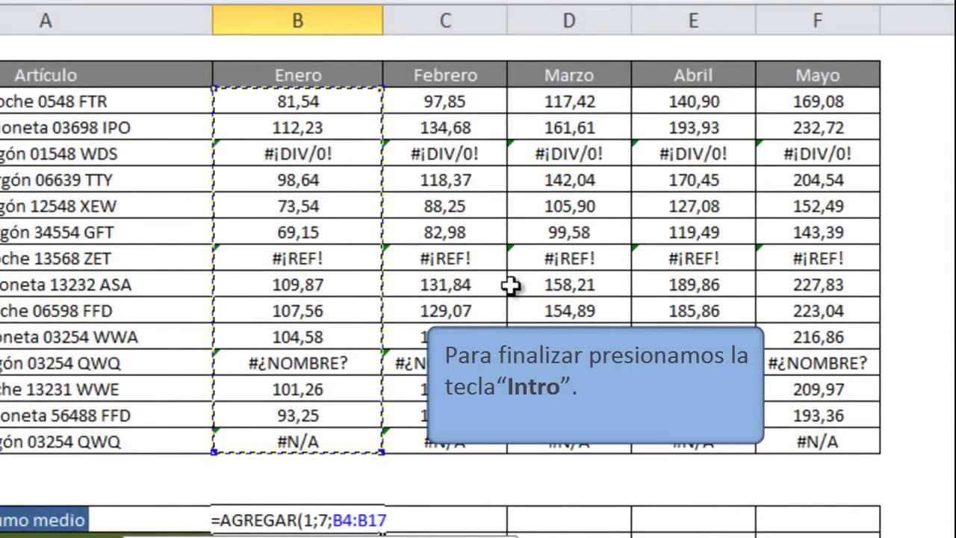
key(Return)
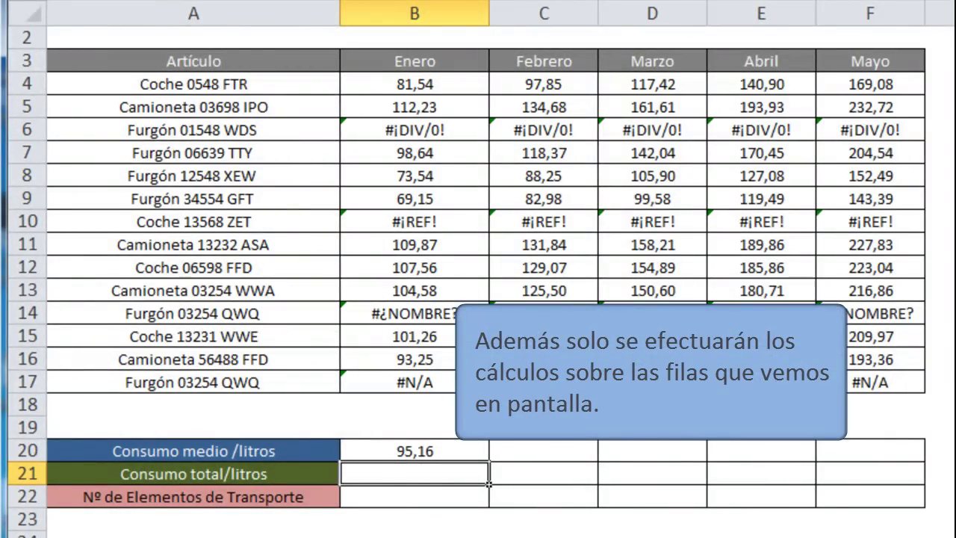
Step: Hide rows 10 to 17 again with Ocultar
click(34, 381)
drag(34, 381, 31, 222)
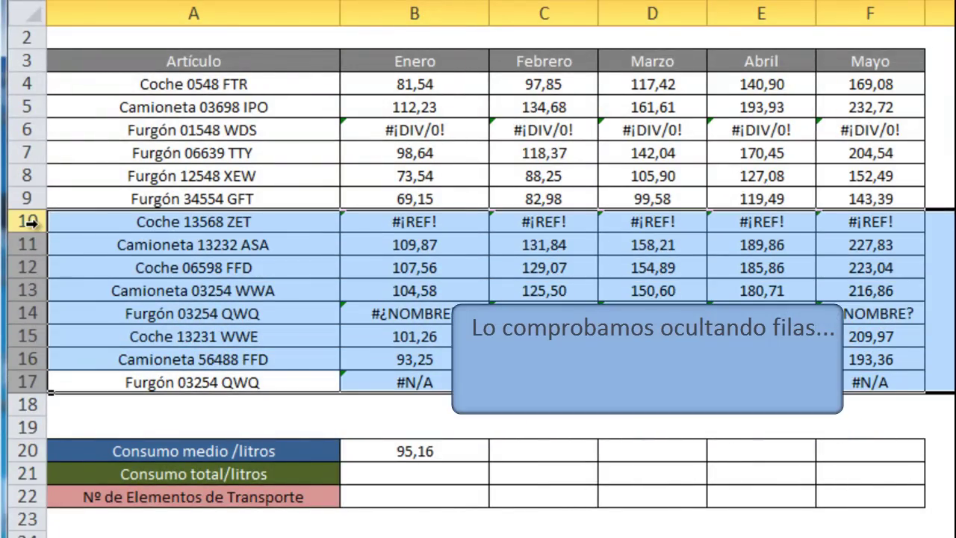
right_click(31, 222)
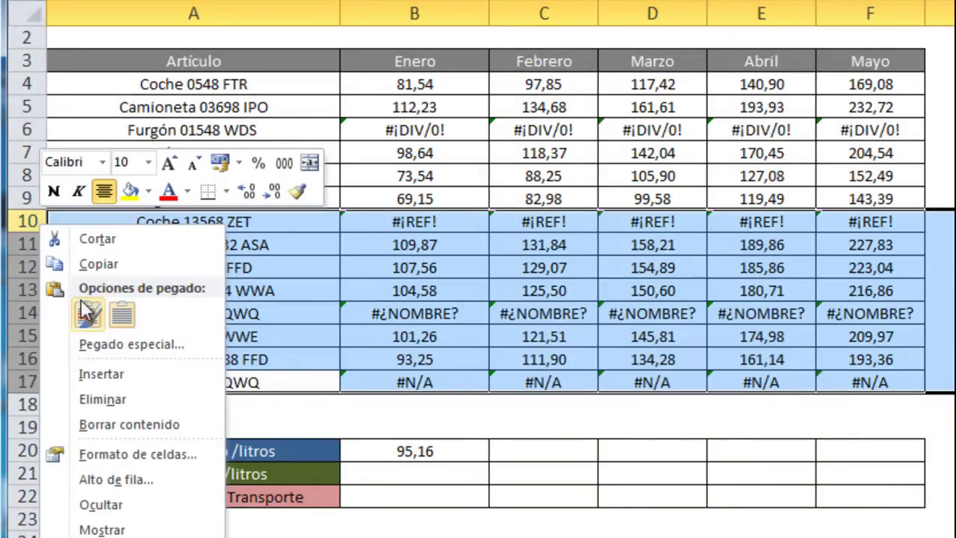
click(140, 505)
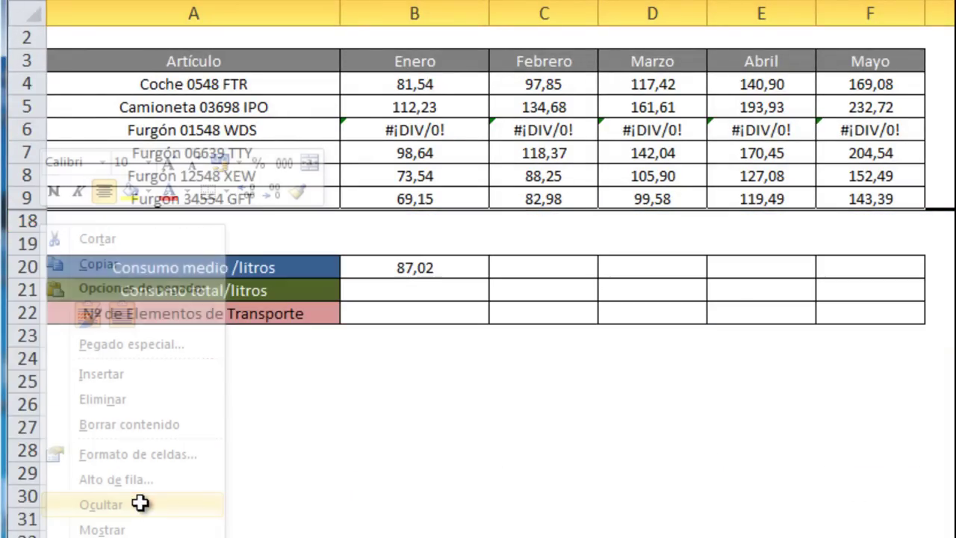
Step: Inspect the B20 formula, now showing 87,02, and exit without changes
click(437, 267)
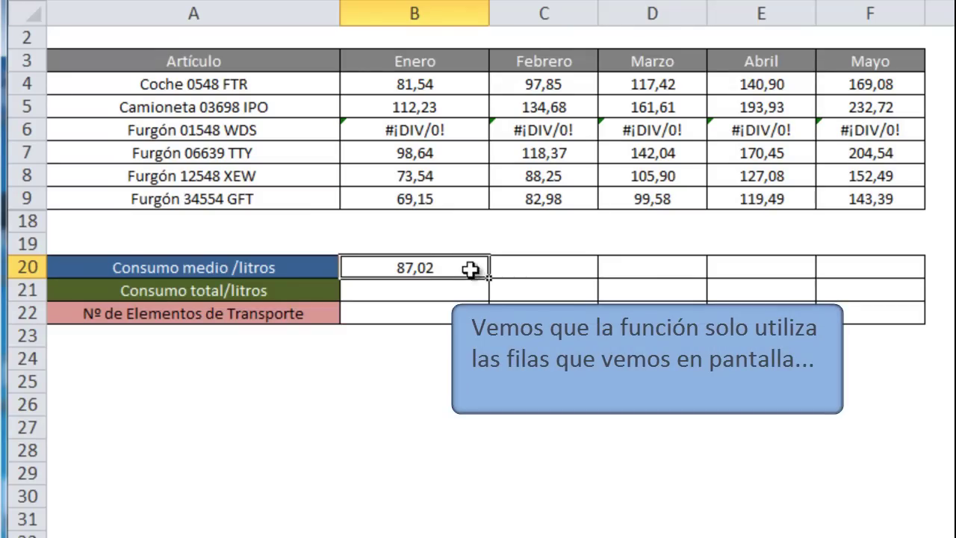
double_click(470, 269)
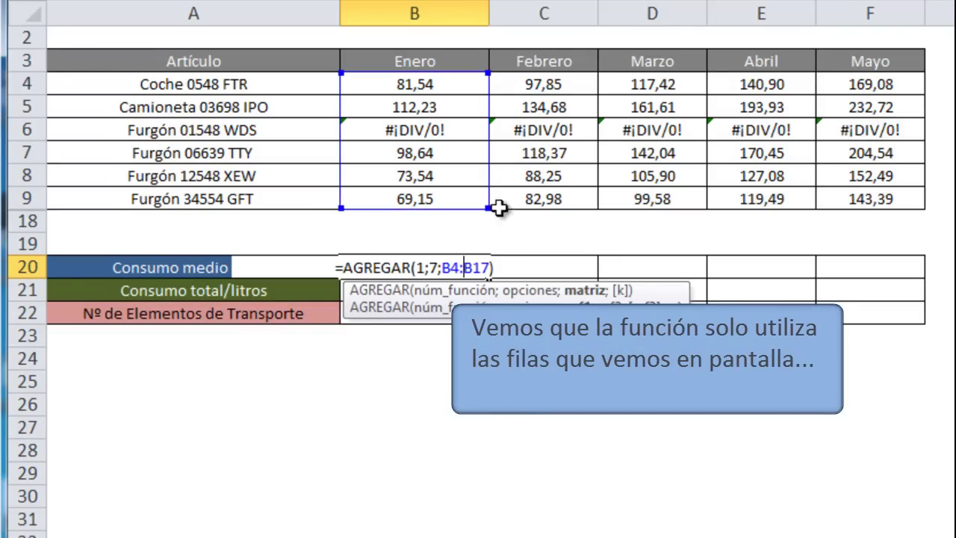
key(Escape)
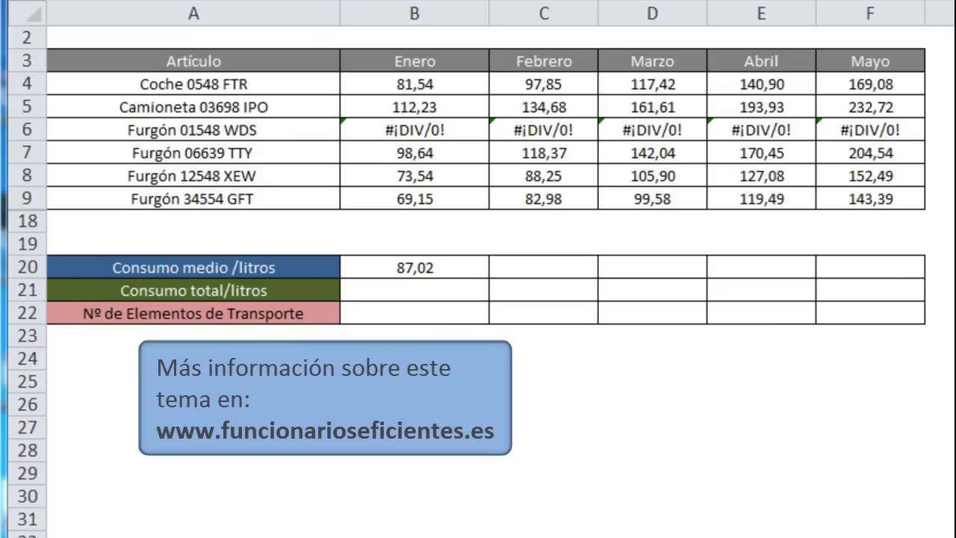
click(676, 379)
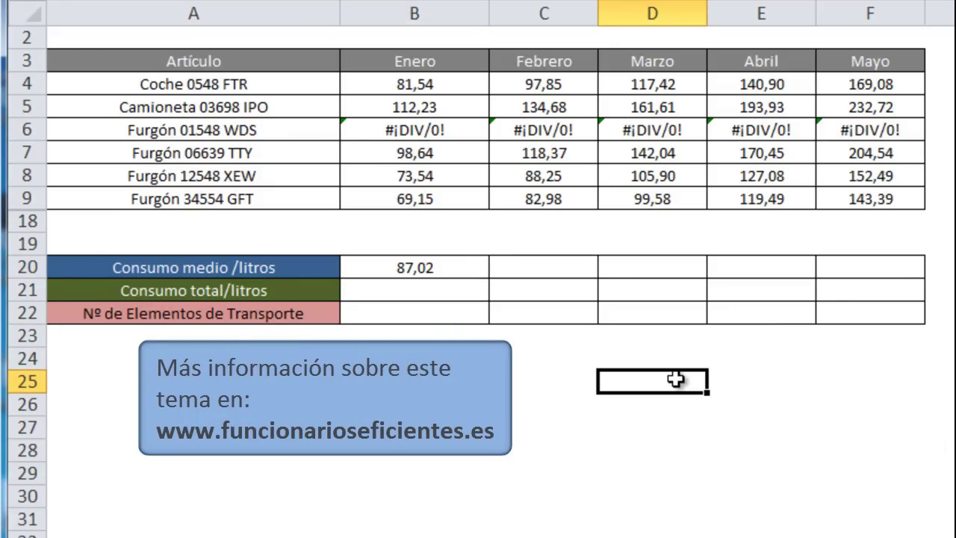